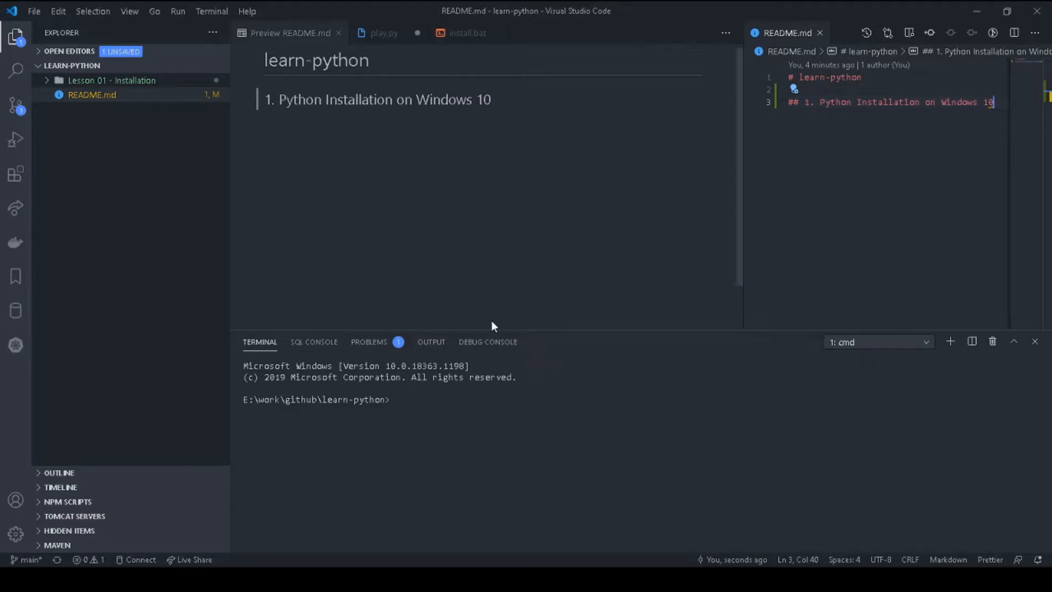
Close the integrated terminal and reopen the Terminal view.
{"action": "left_click", "coordinate": [393, 400]}
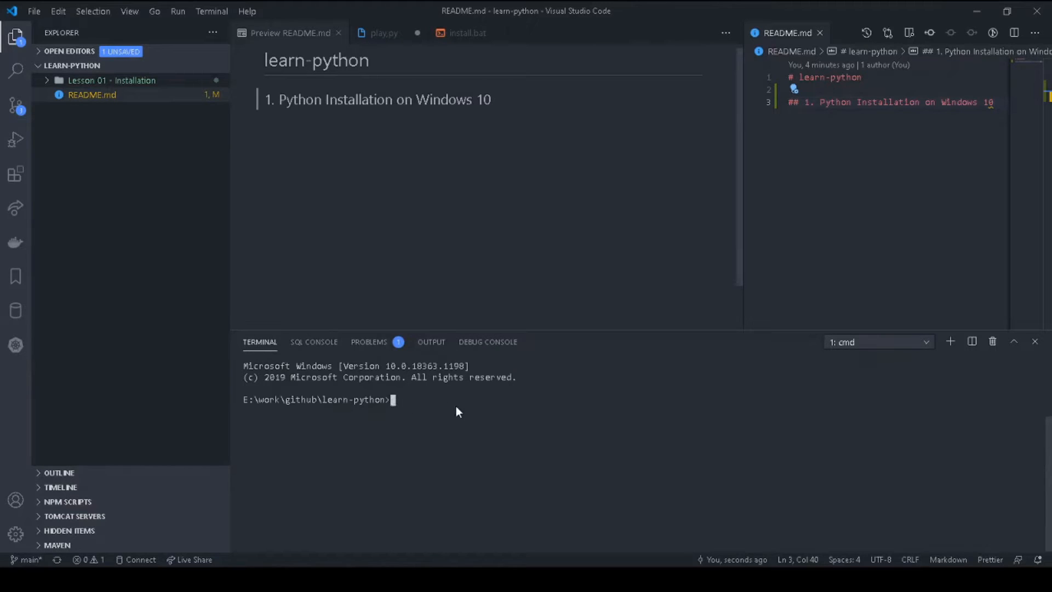
{"action": "left_click", "coordinate": [1035, 342]}
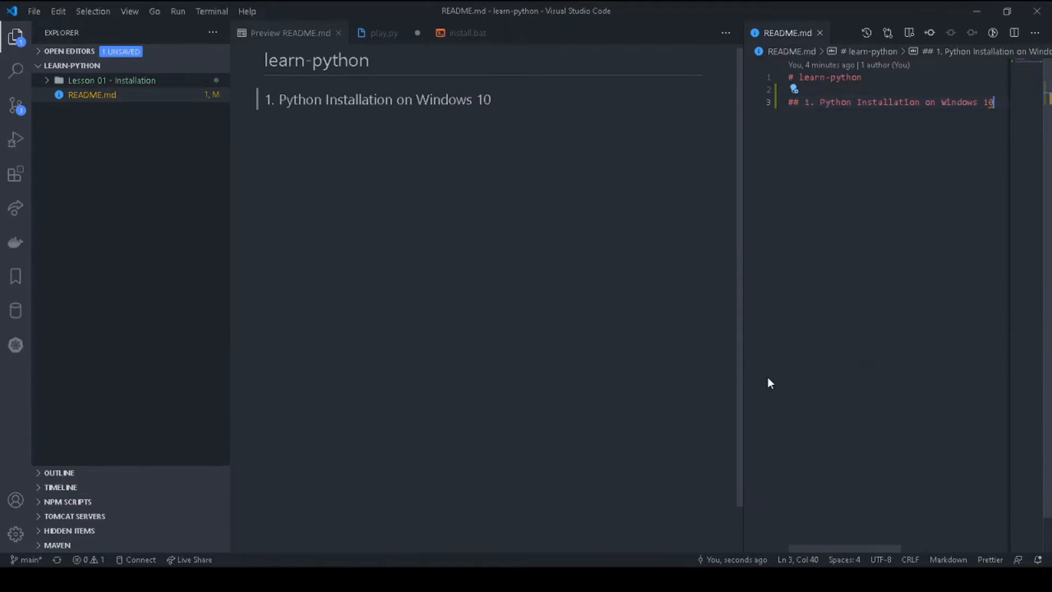
{"action": "left_click", "coordinate": [129, 11]}
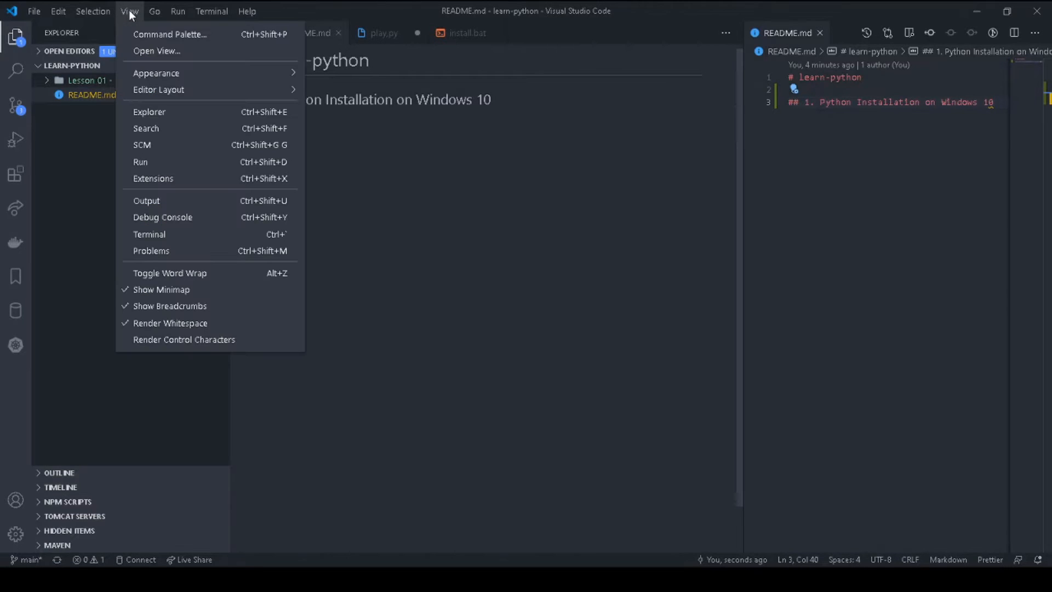
{"action": "left_click", "coordinate": [144, 53]}
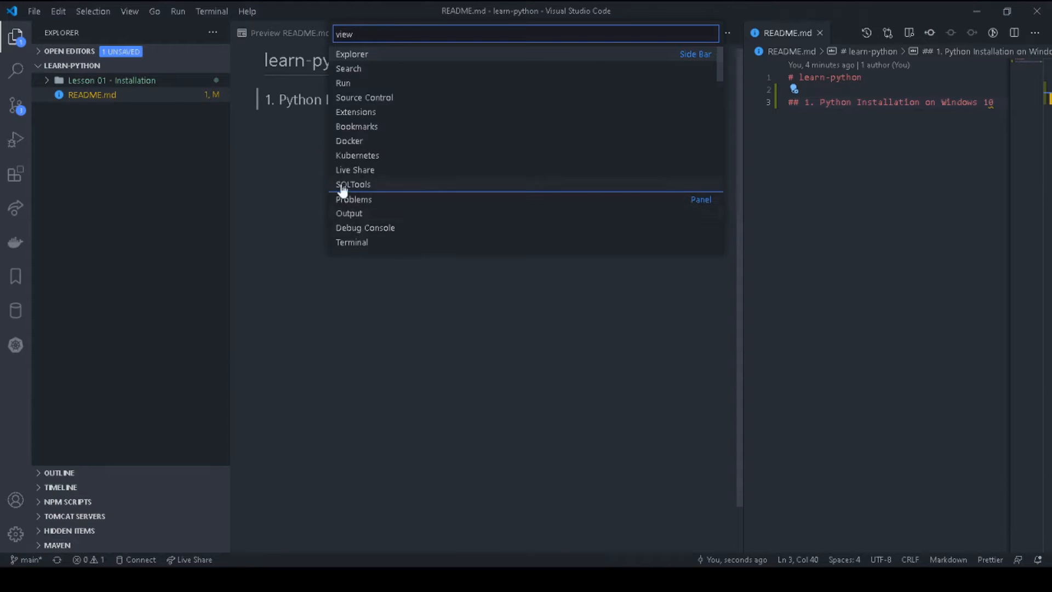
{"action": "left_click", "coordinate": [353, 246]}
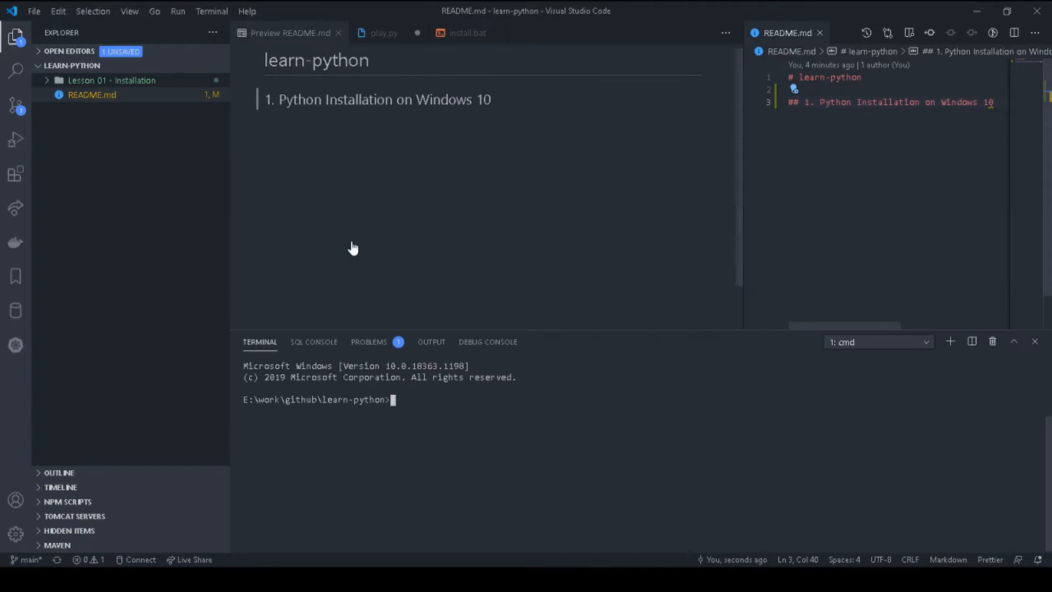
Start the default interpreter with python in the terminal to check its version, and leave it with exit().
{"action": "type", "text": "python"}
{"action": "key", "text": "Return"}
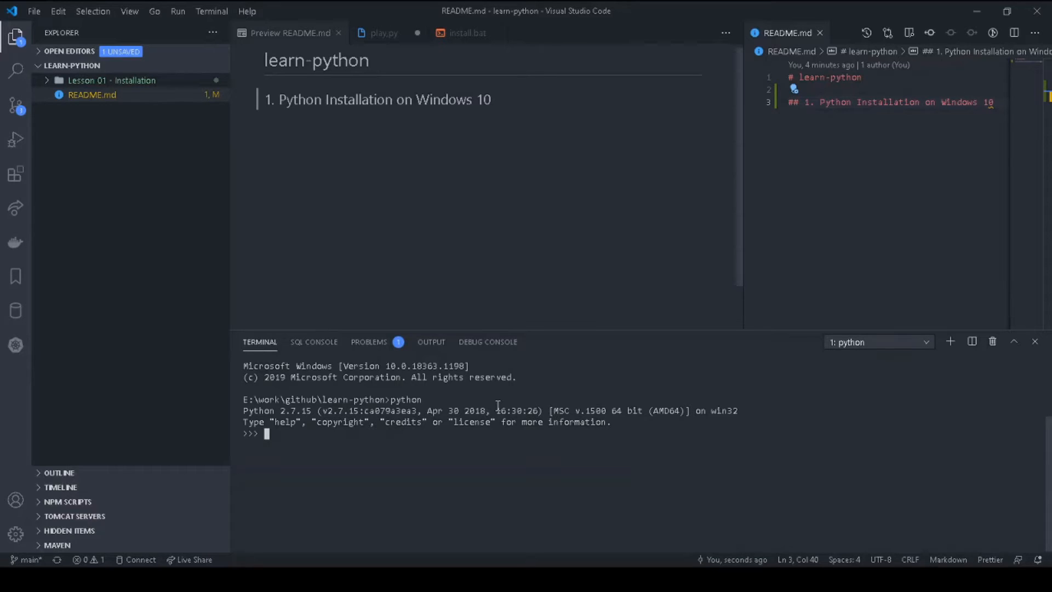
{"action": "type", "text": "exit()"}
{"action": "key", "text": "Return"}
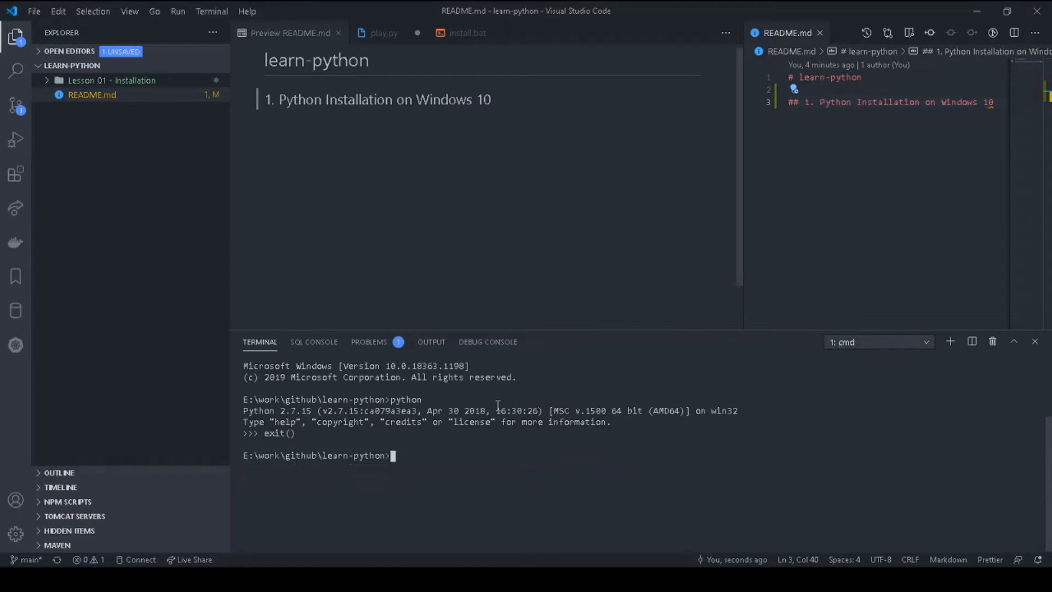
Start Python 3.9 with py -3.9 in the terminal and leave the interpreter with exit().
{"action": "type", "text": "py -3.9"}
{"action": "key", "text": "Return"}
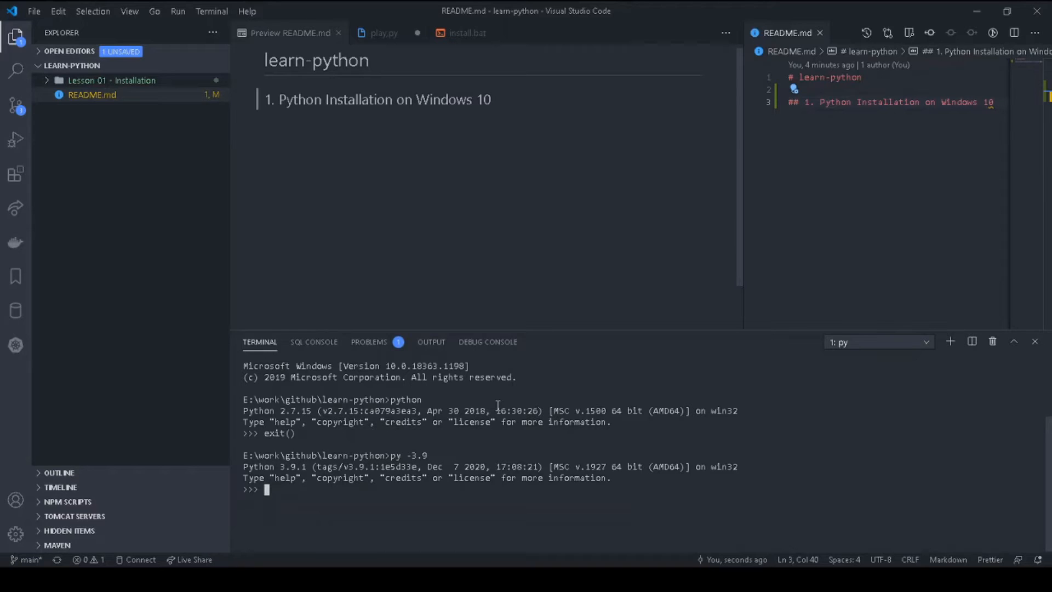
{"action": "key", "text": "ctrl+z"}
{"action": "key", "text": "BackSpace"}
{"action": "type", "text": "pip"}
{"action": "key", "text": "Up"}
{"action": "key", "text": "Return"}
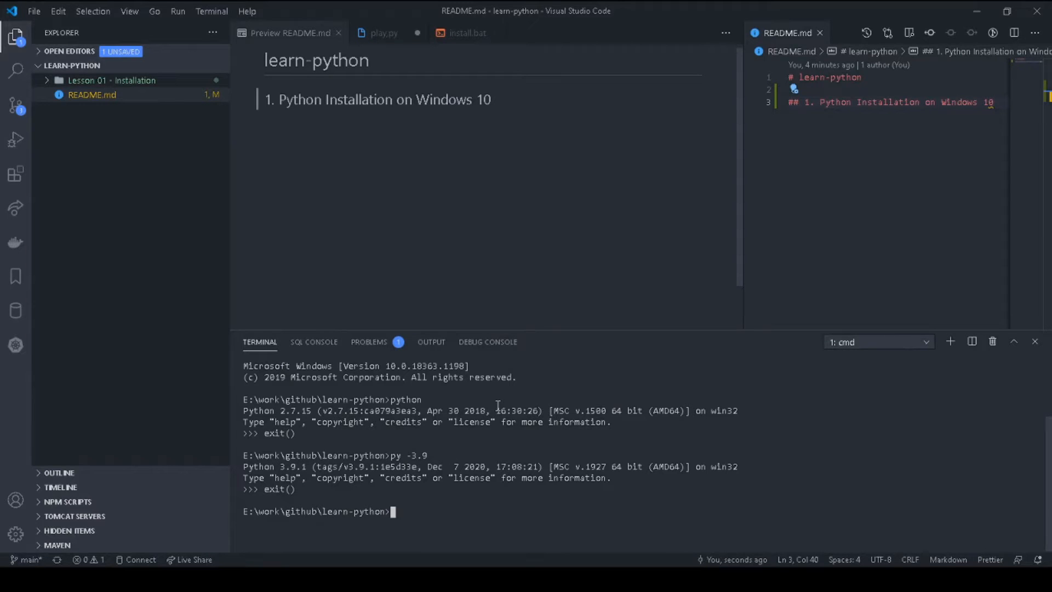
Check the default pip version with pip -V and the Python 3.9 one with py -3.9 -m pip -V.
{"action": "type", "text": "pip -V"}
{"action": "key", "text": "Return"}
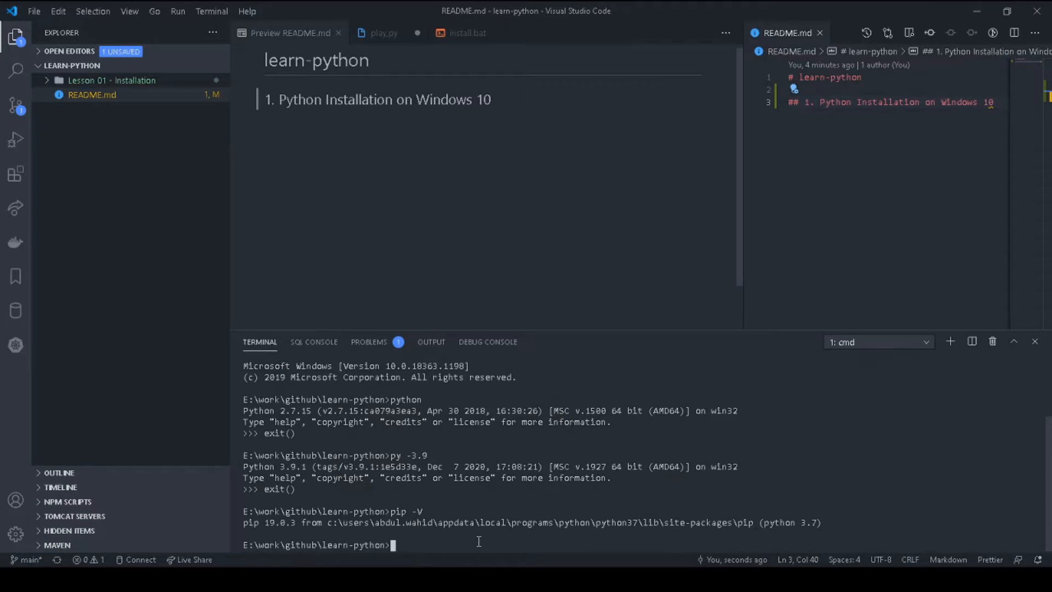
{"action": "type", "text": "py -3.9 -m pip -V"}
{"action": "key", "text": "Return"}
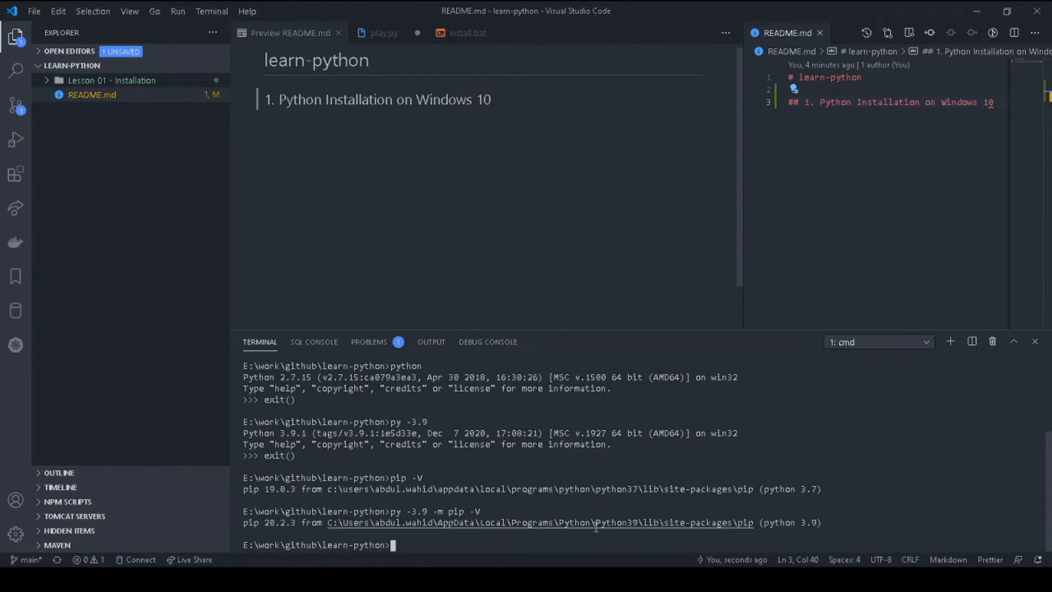
{"action": "left_click_drag", "start_coordinate": [595, 522], "coordinate": [634, 518]}
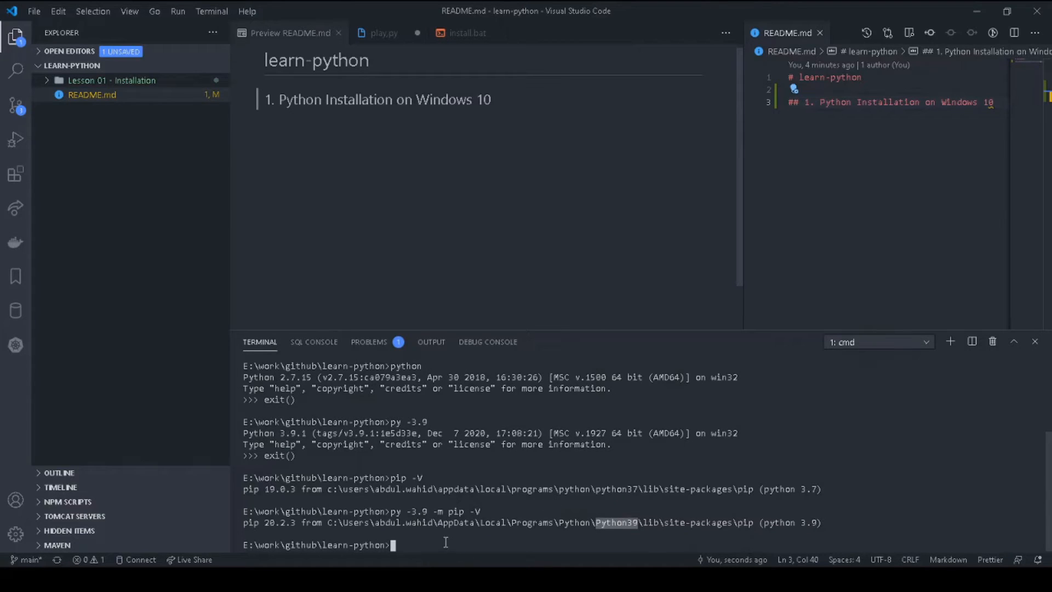
Install the virtualenv package for Python 3.9 by running py -3.9 -m pip install virtualenv.
{"action": "left_click", "coordinate": [472, 542]}
{"action": "key", "text": "Up"}
{"action": "key", "text": "BackSpace"}
{"action": "key", "text": "BackSpace"}
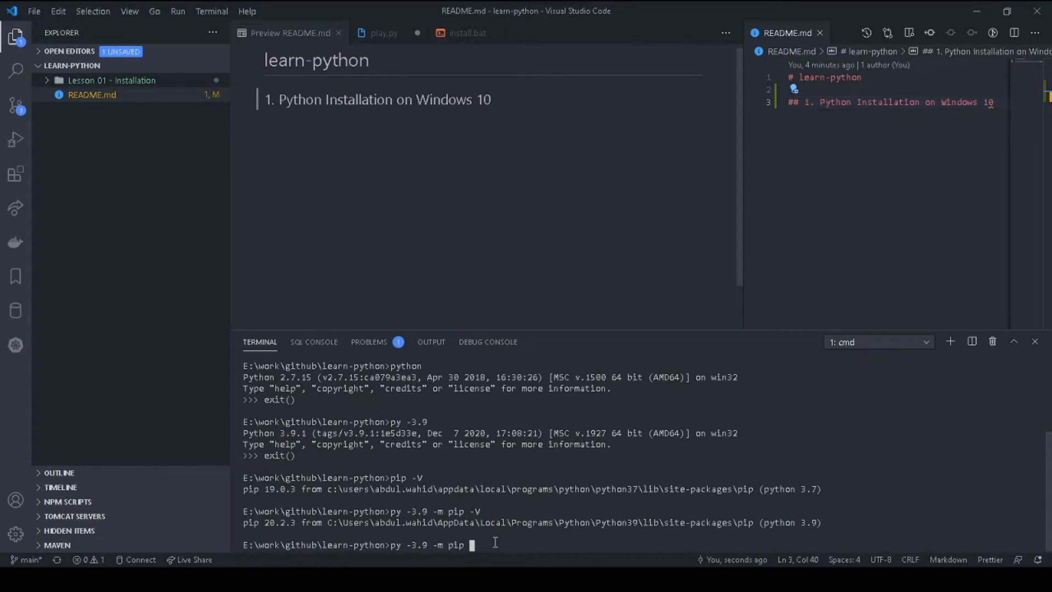
{"action": "type", "text": "install virtual env"}
{"action": "key", "text": "Return"}
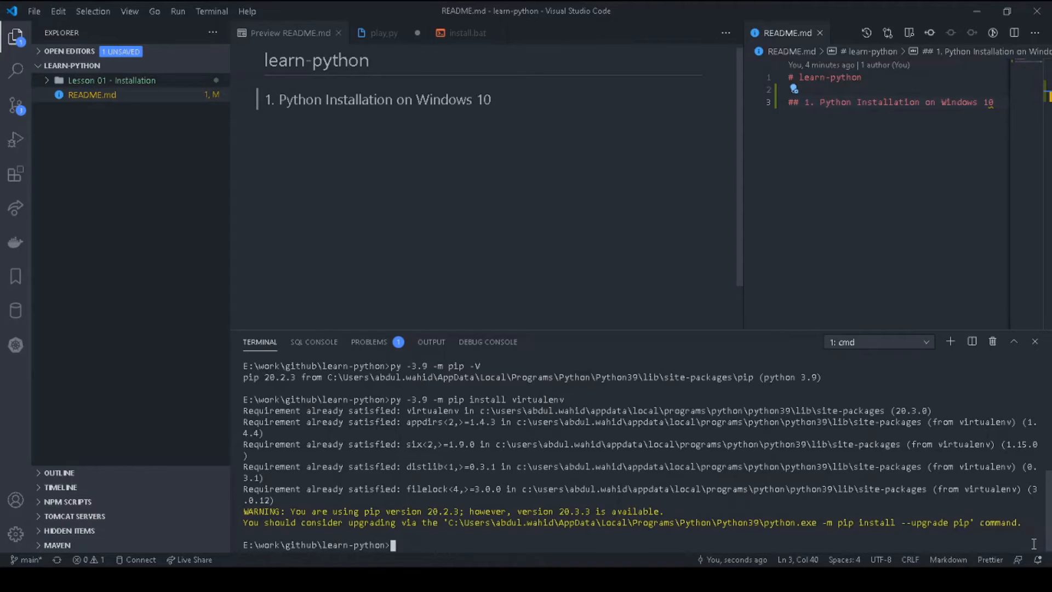
List the packages installed for Python 3.9 with py -3.9 -m pip freeze and highlight the virtualenv entry.
{"action": "key", "text": "Up"}
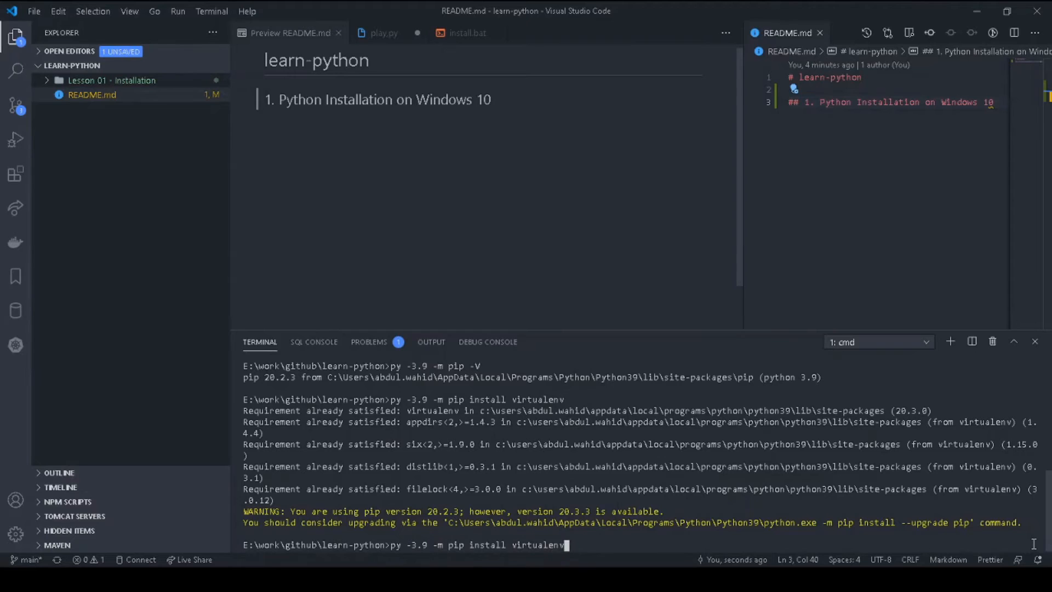
{"action": "key", "text": "BackSpace"}
{"action": "key", "text": "BackSpace"}
{"action": "key", "text": "BackSpace"}
{"action": "key", "text": "BackSpace"}
{"action": "key", "text": "BackSpace"}
{"action": "key", "text": "BackSpace"}
{"action": "key", "text": "BackSpace"}
{"action": "key", "text": "BackSpace"}
{"action": "key", "text": "BackSpace"}
{"action": "key", "text": "BackSpace"}
{"action": "key", "text": "BackSpace"}
{"action": "key", "text": "BackSpace"}
{"action": "key", "text": "BackSpace"}
{"action": "key", "text": "BackSpace"}
{"action": "key", "text": "BackSpace"}
{"action": "key", "text": "BackSpace"}
{"action": "key", "text": "BackSpace"}
{"action": "key", "text": "BackSpace"}
{"action": "type", "text": "free"}
{"action": "type", "text": "zde"}
{"action": "key", "text": "BackSpace"}
{"action": "key", "text": "BackSpace"}
{"action": "type", "text": "e"}
{"action": "key", "text": "Return"}
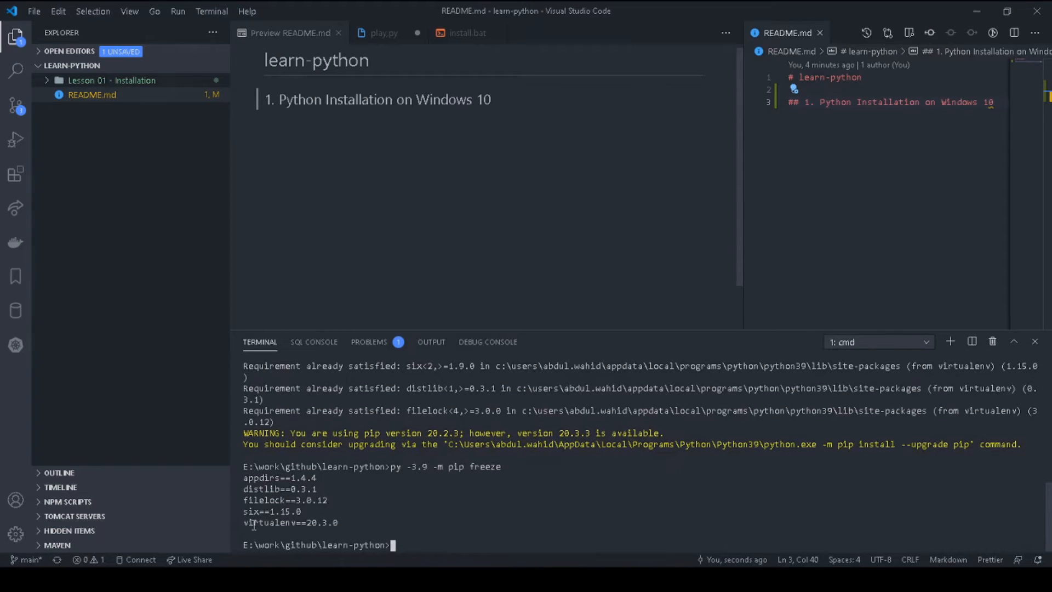
{"action": "left_click_drag", "start_coordinate": [296, 523], "coordinate": [245, 523]}
Create a virtual environment named venv by running py -3.9 -m virtualenv venv.
{"action": "left_click", "coordinate": [414, 545]}
{"action": "key", "text": "Up"}
{"action": "key", "text": "BackSpace"}
{"action": "key", "text": "BackSpace"}
{"action": "key", "text": "BackSpace"}
{"action": "key", "text": "BackSpace"}
{"action": "key", "text": "BackSpace"}
{"action": "key", "text": "BackSpace"}
{"action": "key", "text": "BackSpace"}
{"action": "key", "text": "BackSpace"}
{"action": "key", "text": "BackSpace"}
{"action": "key", "text": "BackSpace"}
{"action": "type", "text": "virtualenv venv"}
{"action": "key", "text": "Left"}
{"action": "key", "text": "Left"}
{"action": "key", "text": "Right"}
{"action": "key", "text": "Right"}
{"action": "key", "text": "Return"}
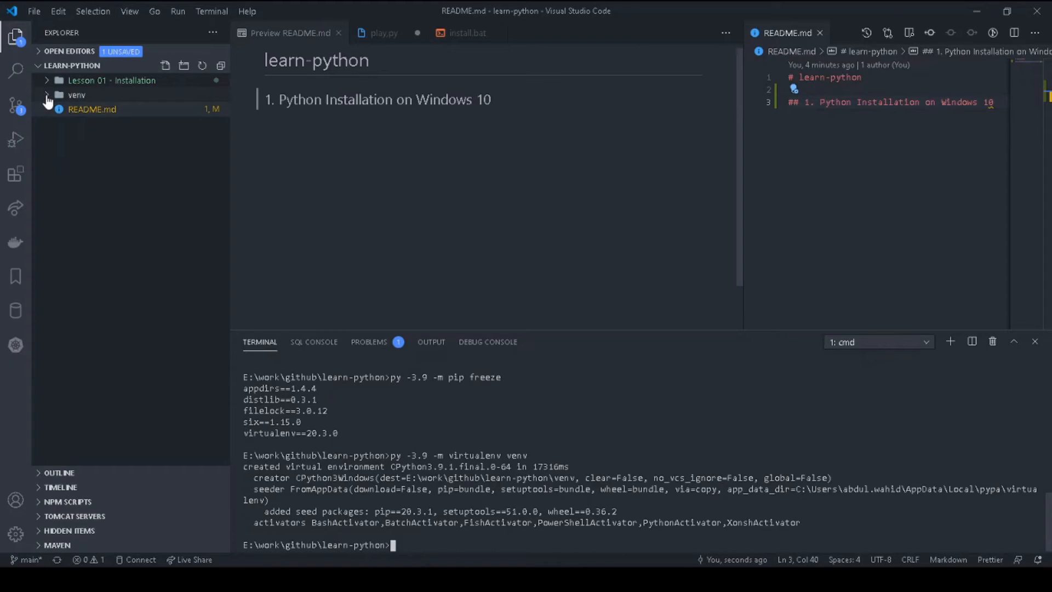
Expand the new venv folder and its Scripts subfolder, and look up python.exe inside.
{"action": "left_click", "coordinate": [48, 97]}
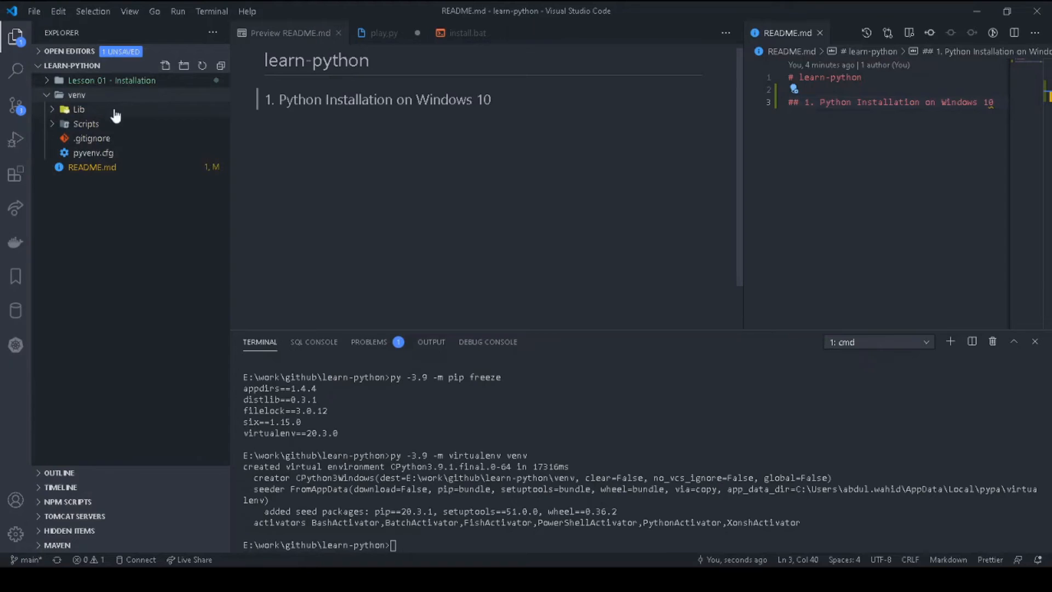
{"action": "left_click", "coordinate": [52, 125]}
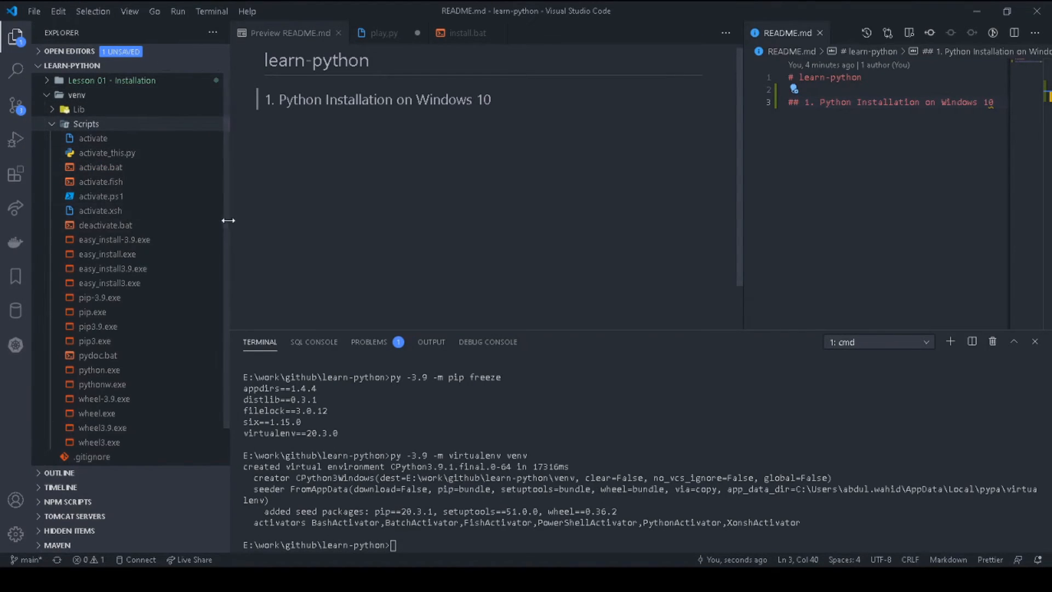
{"action": "scroll", "coordinate": [225, 222], "scroll_direction": "down", "scroll_amount": 1}
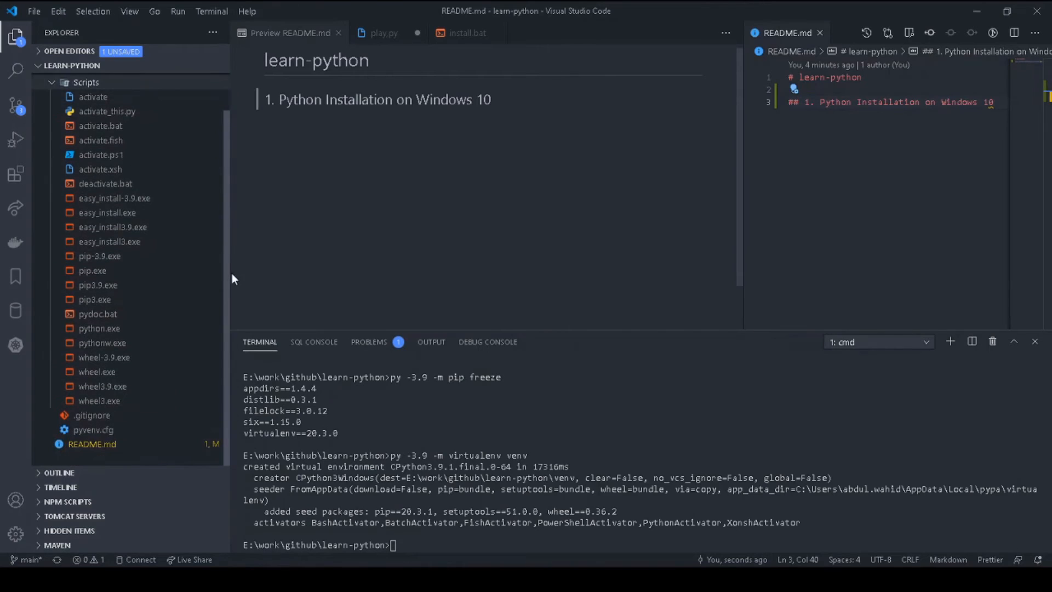
{"action": "left_click", "coordinate": [96, 329]}
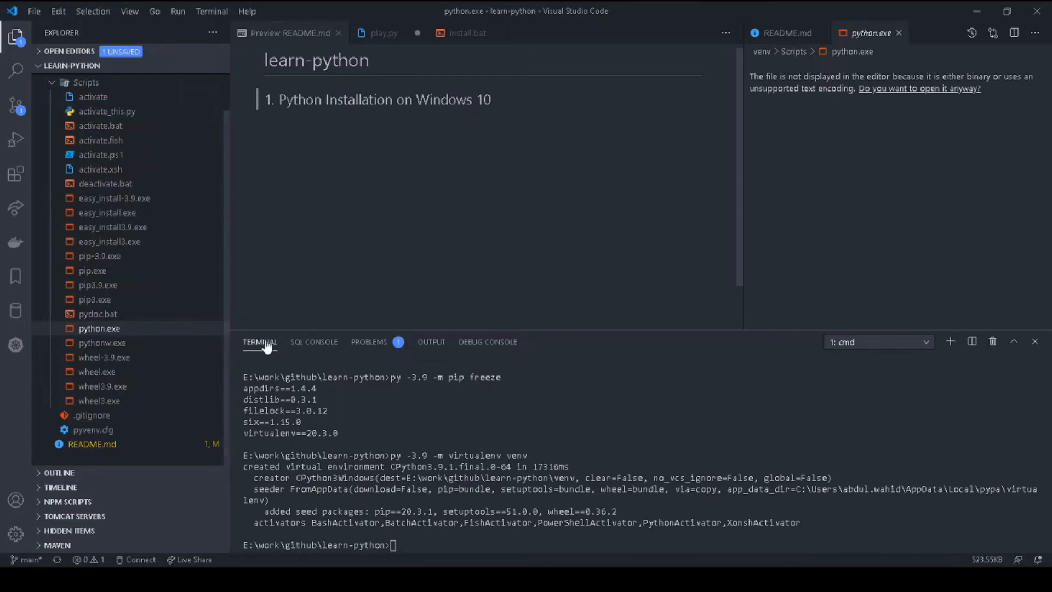
Activate the virtual environment in the terminal by running call ".\venv\Scripts\activate.bat".
{"action": "scroll", "coordinate": [226, 267], "scroll_direction": "up", "scroll_amount": 1}
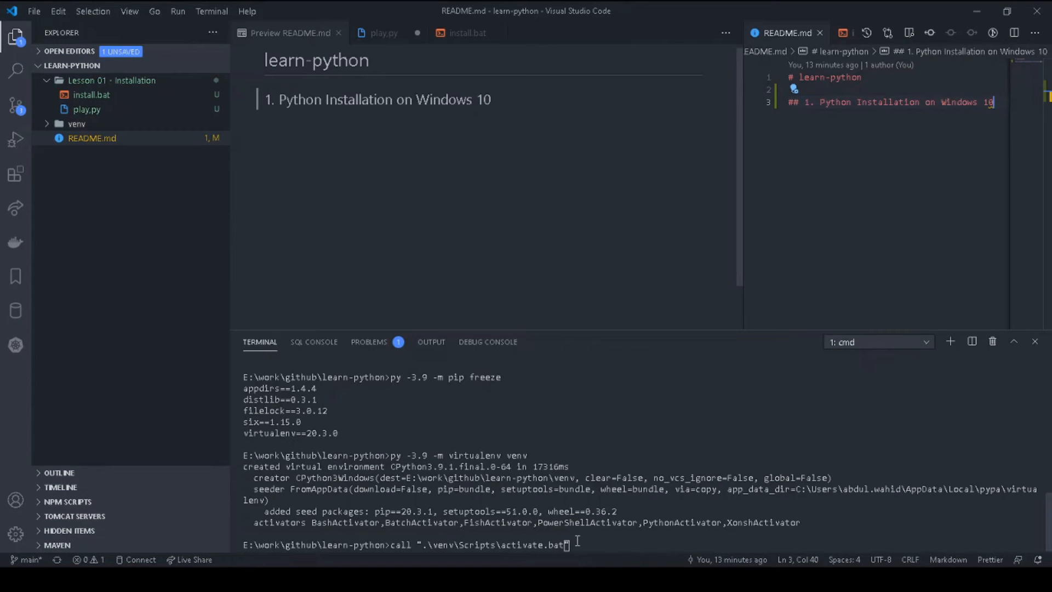
{"action": "type", "text": "\""}
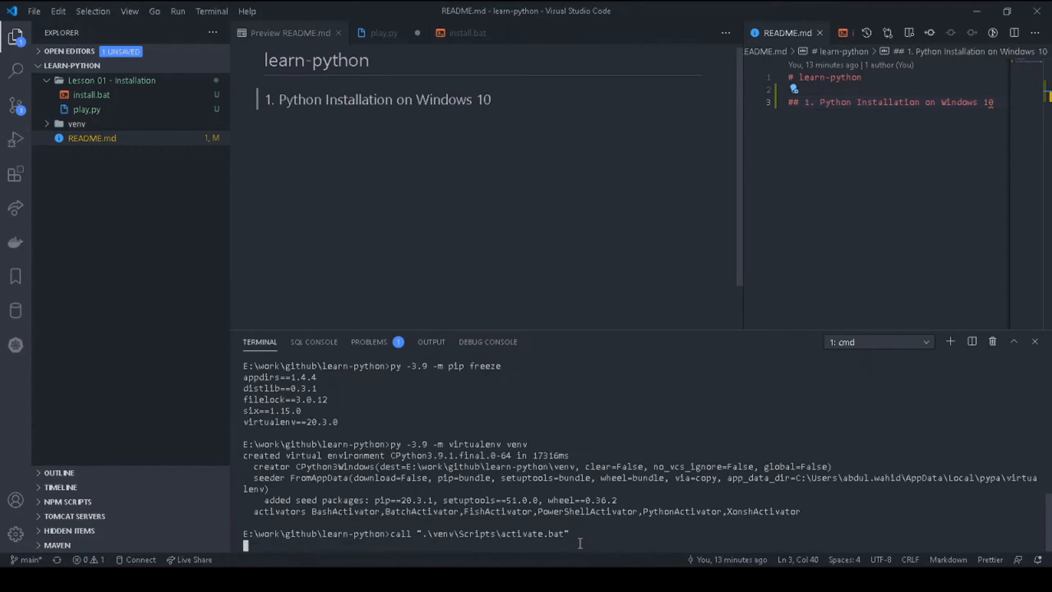
{"action": "key", "text": "Return"}
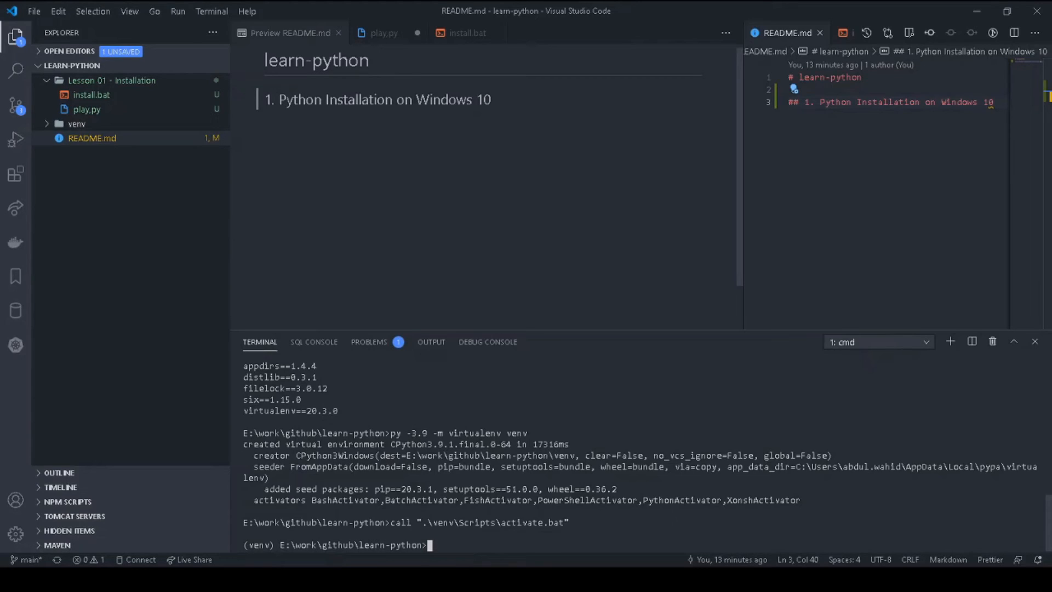
Start python inside the activated environment to check its version, and leave it with exit().
{"action": "type", "text": "python"}
{"action": "key", "text": "Return"}
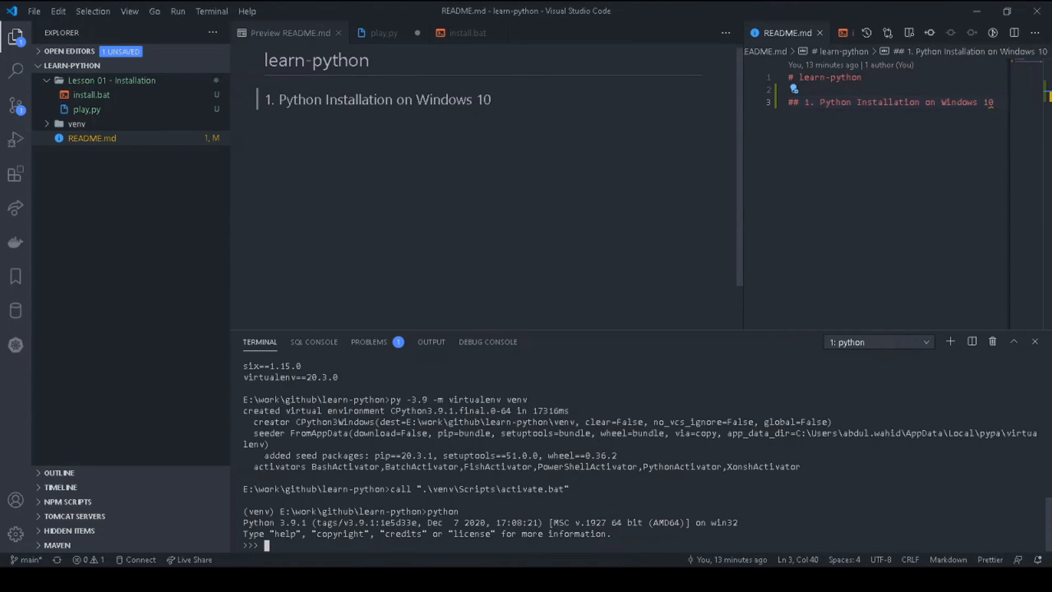
{"action": "type", "text": "exit()"}
{"action": "key", "text": "Return"}
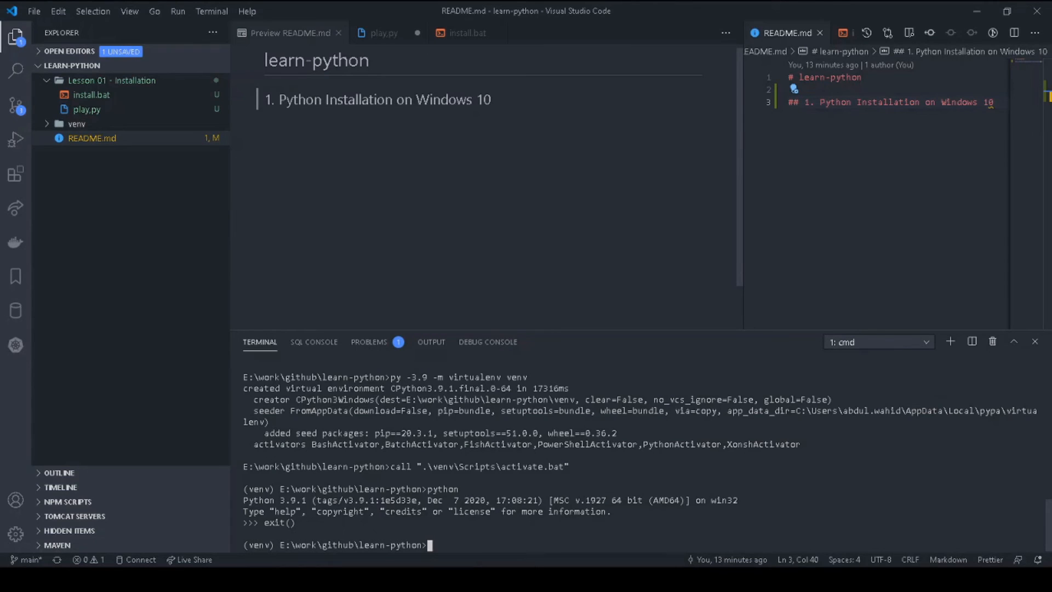
Check the environment's pip with pip -V and list its installed packages with pip freeze.
{"action": "type", "text": "pip -V"}
{"action": "key", "text": "Return"}
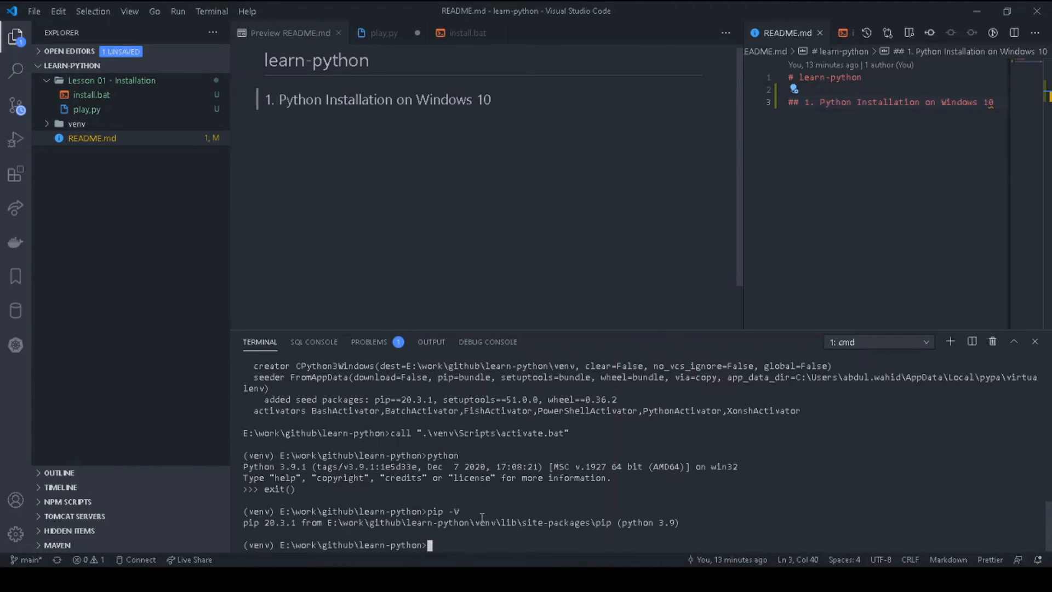
{"action": "type", "text": "pip freeze"}
{"action": "key", "text": "Return"}
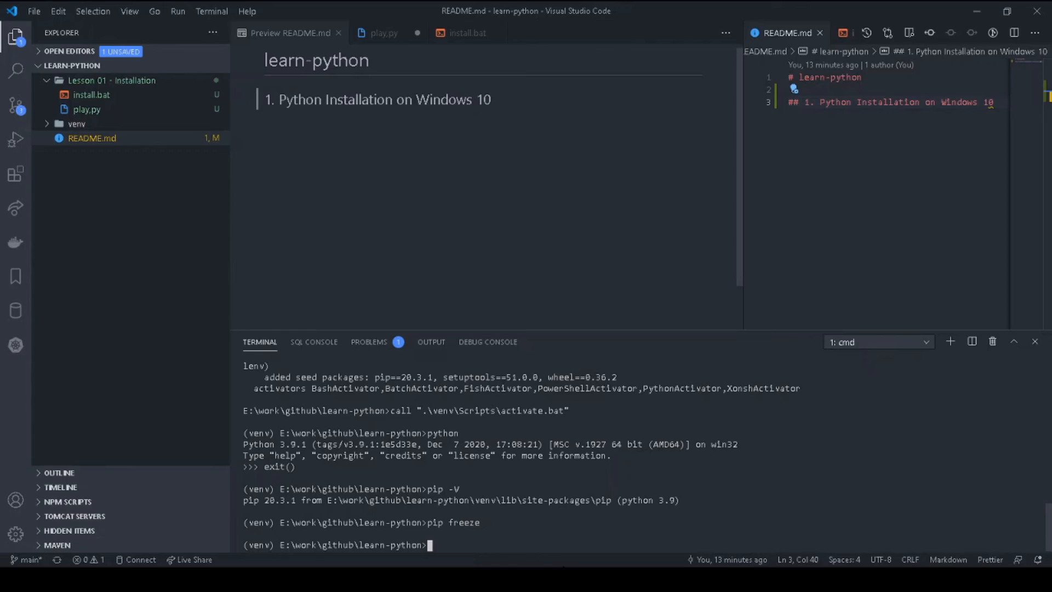
{"action": "key", "text": "Up"}
{"action": "key", "text": "Up"}
{"action": "key", "text": "BackSpace"}
{"action": "key", "text": "BackSpace"}
{"action": "key", "text": "BackSpace"}
{"action": "key", "text": "BackSpace"}
{"action": "key", "text": "BackSpace"}
{"action": "key", "text": "BackSpace"}
Open install.bat from the Lesson 01 - Installation folder to review its commands, and expand the root venv folder.
{"action": "left_click", "coordinate": [87, 80]}
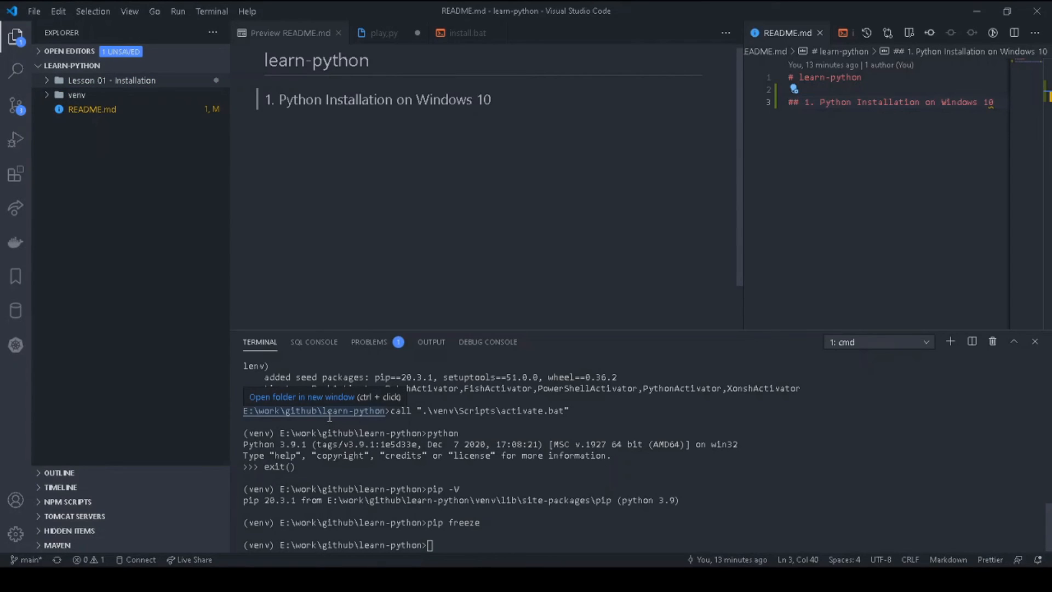
{"action": "left_click", "coordinate": [47, 82]}
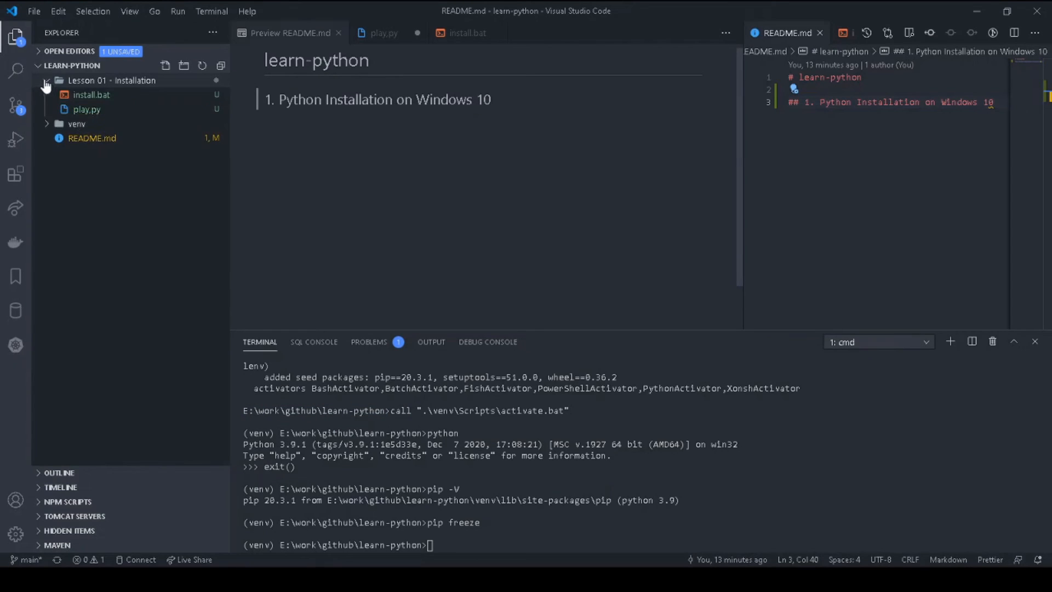
{"action": "left_click", "coordinate": [83, 96]}
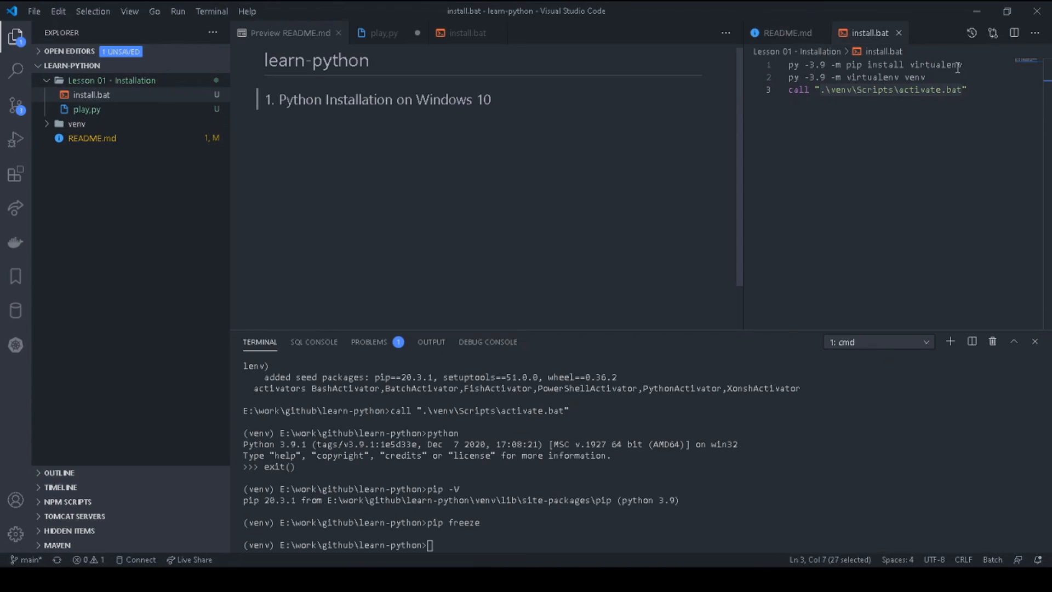
{"action": "left_click", "coordinate": [896, 142]}
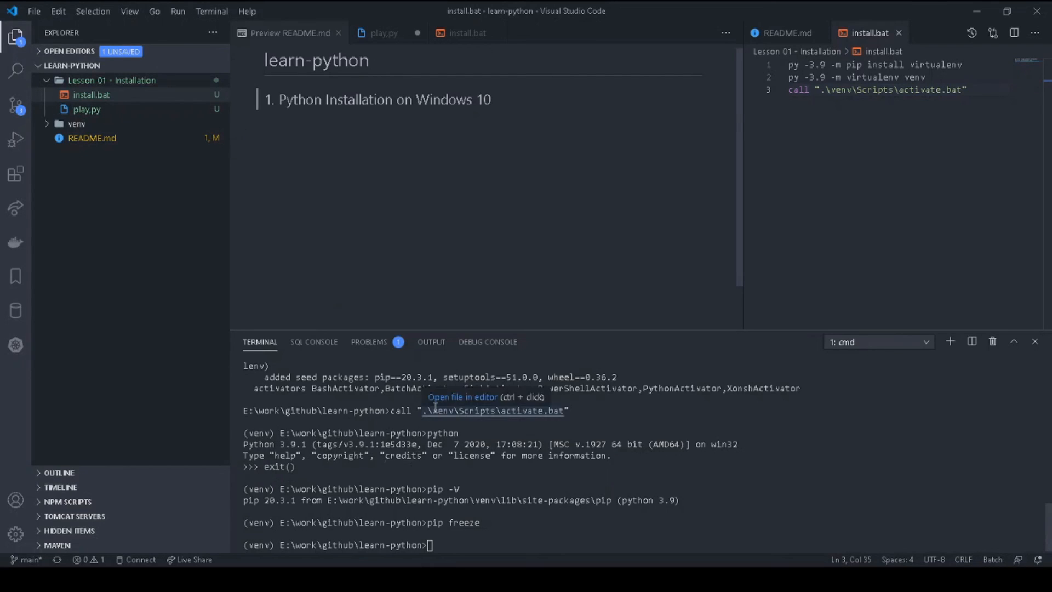
{"action": "left_click", "coordinate": [70, 126]}
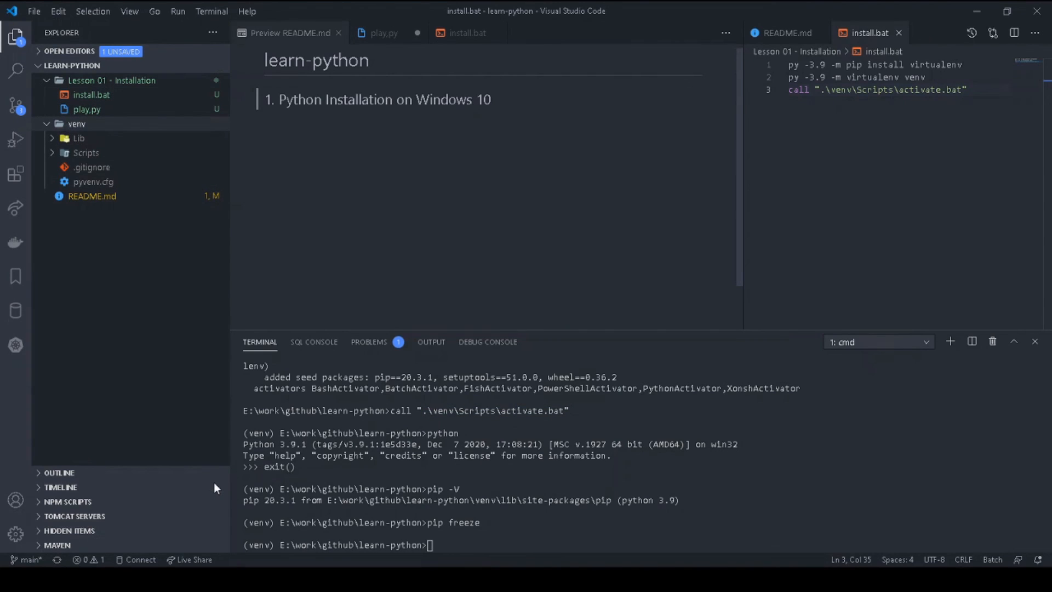
Change to the "Lesson 01 - Installation" directory, run install.bat there, and inspect the venv folder it generates.
{"action": "left_click", "coordinate": [546, 530]}
{"action": "type", "text": "cd \"Lesson 01 - Installation\""}
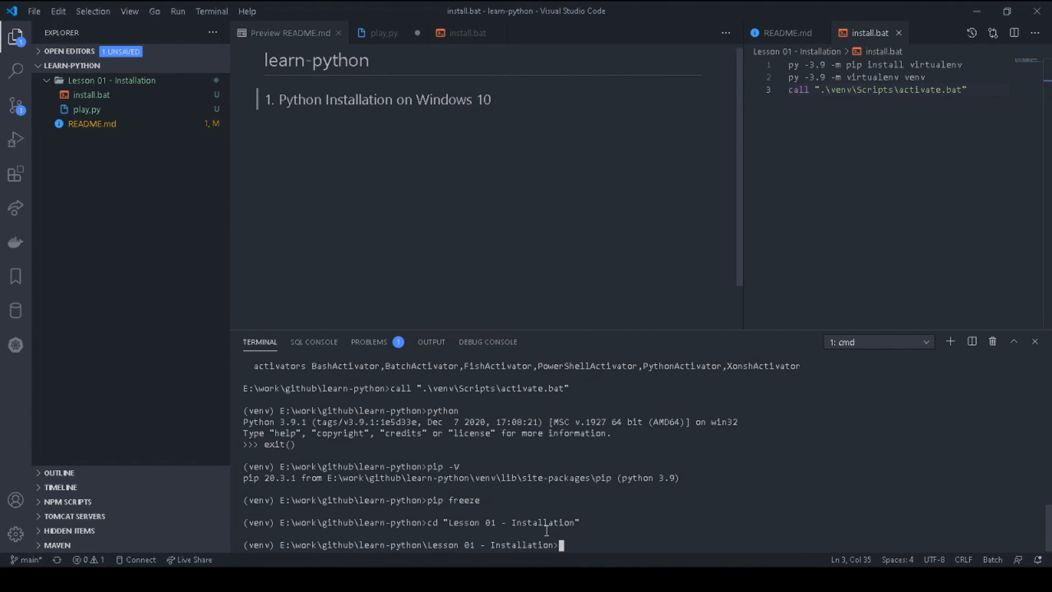
{"action": "type", "text": "install.bat"}
{"action": "key", "text": "Return"}
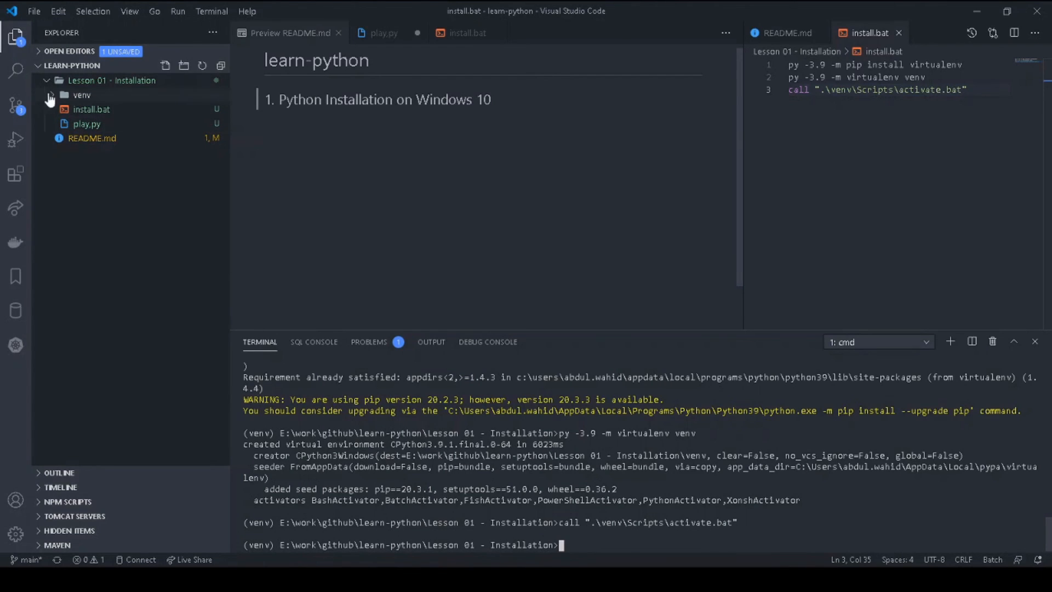
{"action": "left_click", "coordinate": [52, 96]}
{"action": "left_click", "coordinate": [51, 97]}
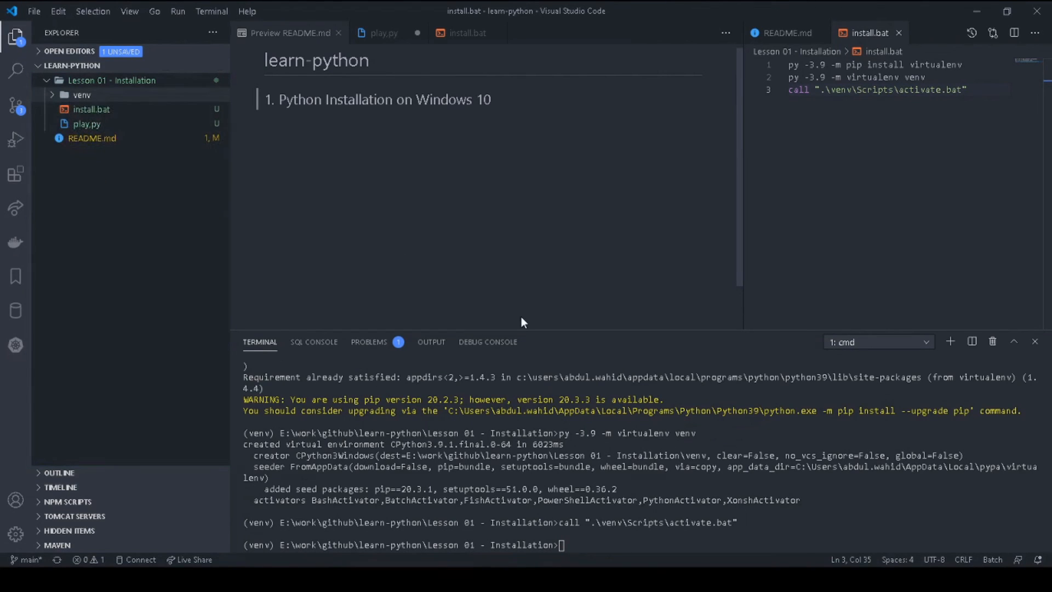